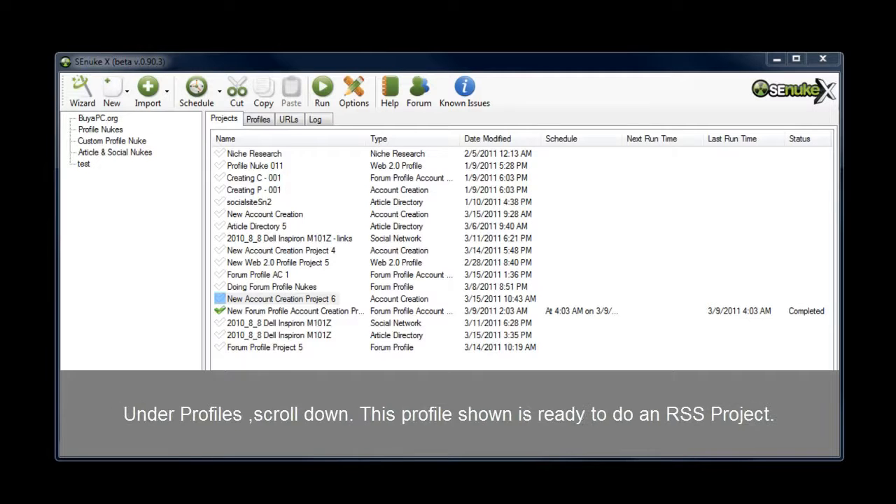
# Open the V 001 account profile and sort its accounts by module.
pyautogui.click(255, 120)
pyautogui.scroll(-1, 826, 350)
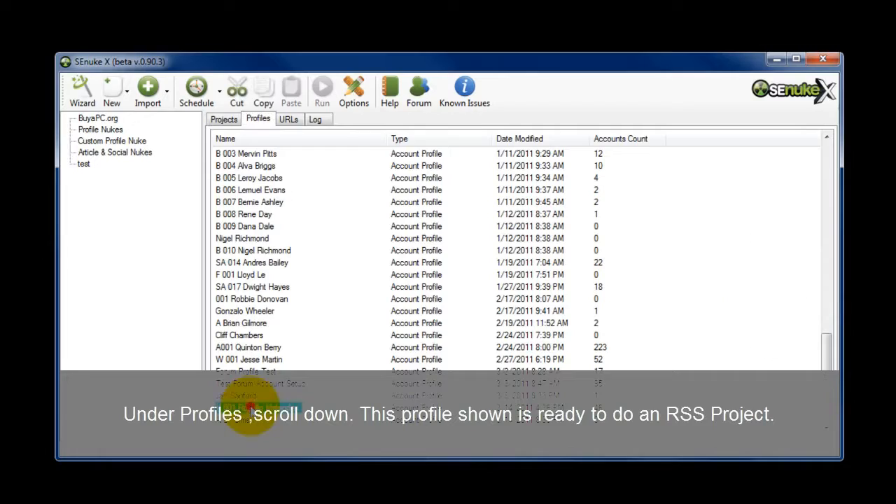
pyautogui.doubleClick(250, 408)
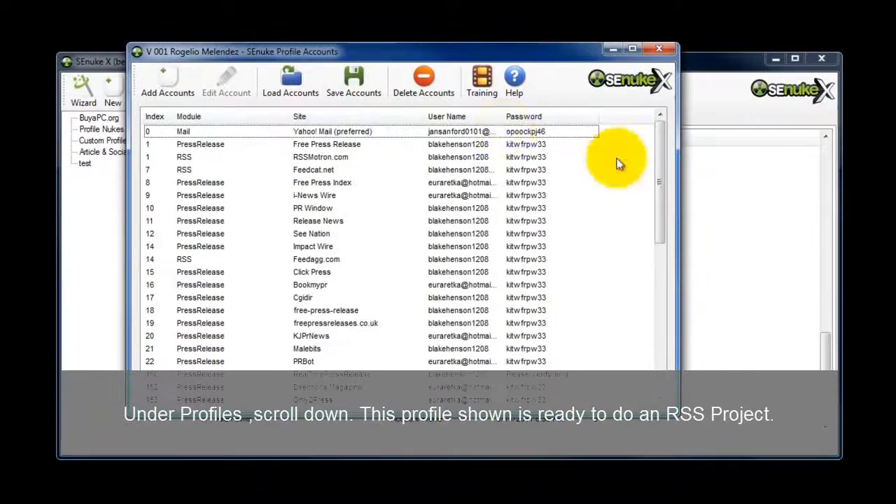
pyautogui.click(271, 118)
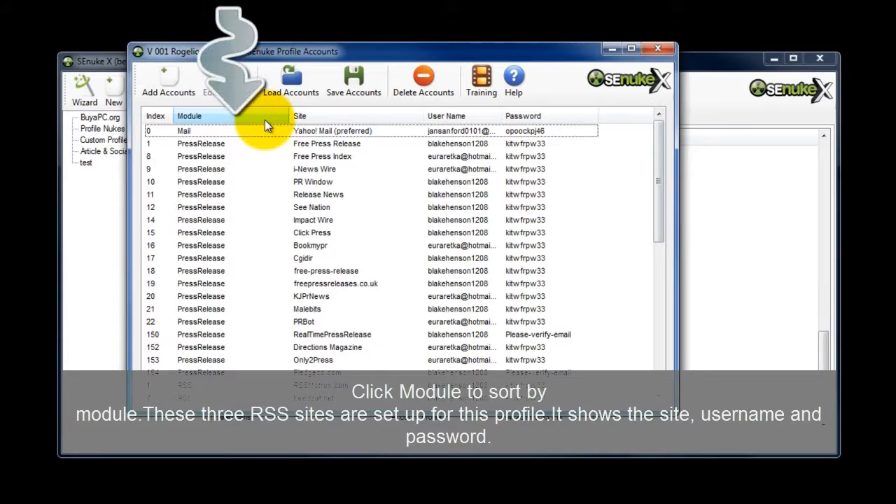
# Examine the profile's RSS accounts for RSSMotron.com, Feedcat.net and Feedagg.com, and close the account list.
pyautogui.moveTo(661, 224); pyautogui.dragTo(662, 266)
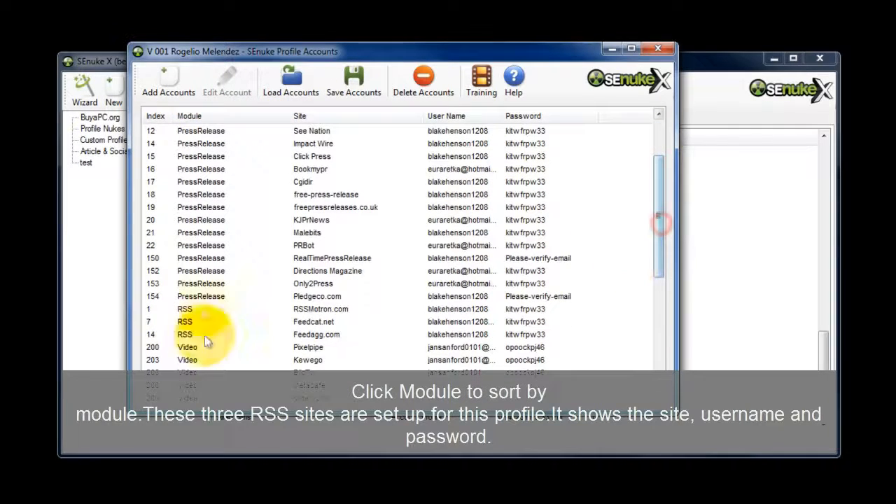
pyautogui.click(194, 308)
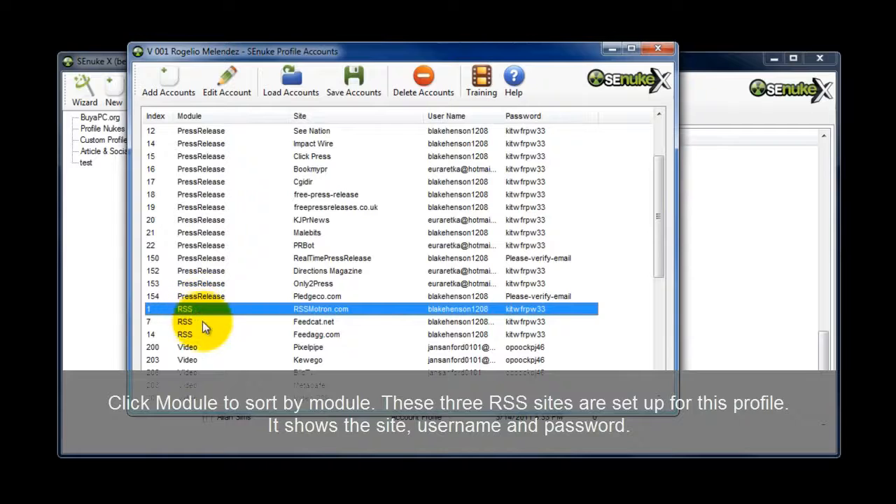
pyautogui.click(202, 323)
pyautogui.click(202, 333)
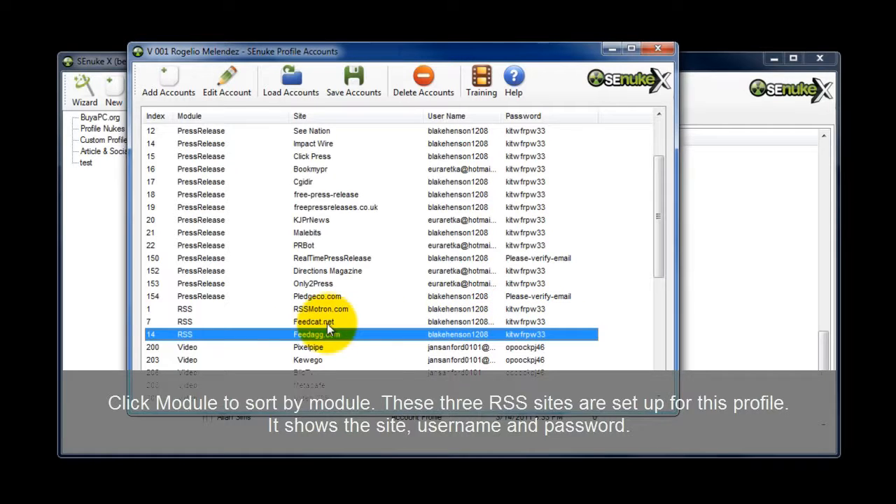
pyautogui.click(658, 49)
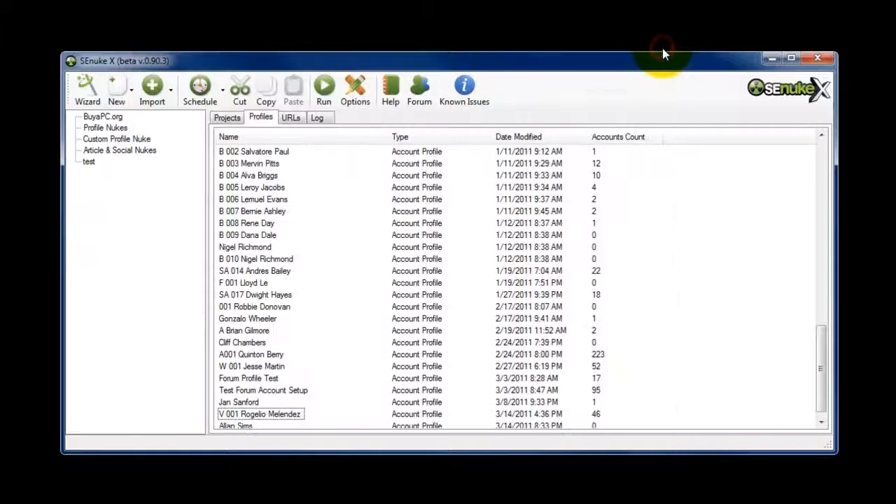
# Create an RSS project named RSS Project 5 among the projects and open it.
pyautogui.click(236, 121)
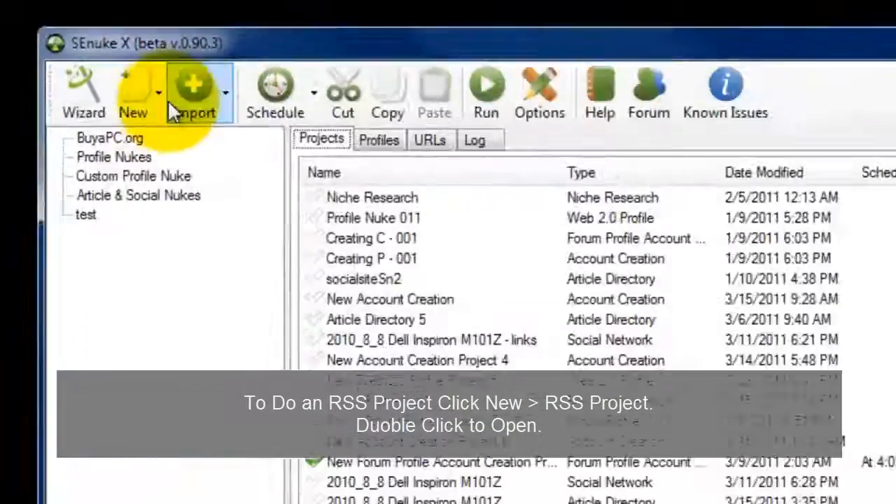
pyautogui.click(153, 105)
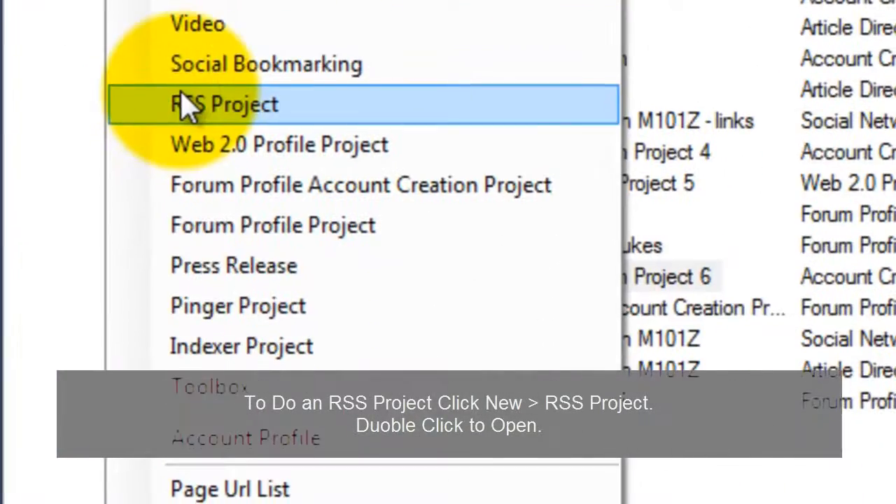
pyautogui.click(185, 105)
pyautogui.write('RSS Project 5')
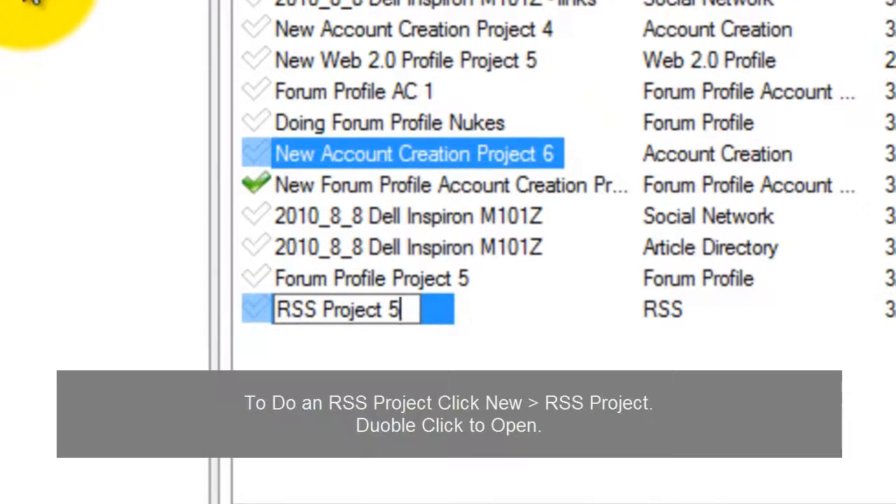
pyautogui.click(340, 429)
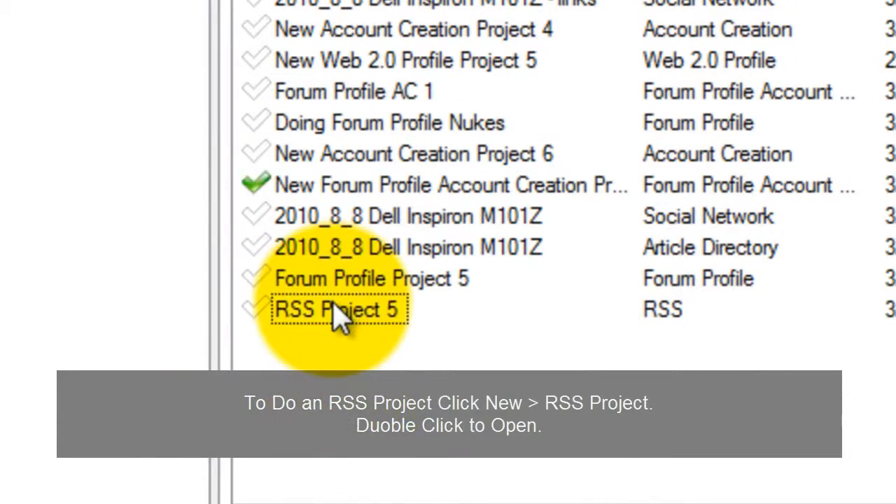
pyautogui.click(340, 312)
pyautogui.doubleClick(337, 312)
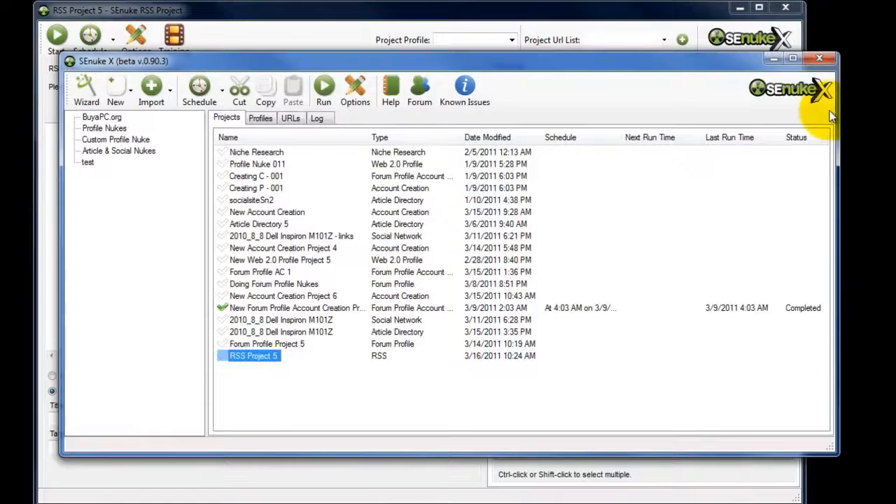
pyautogui.click(819, 58)
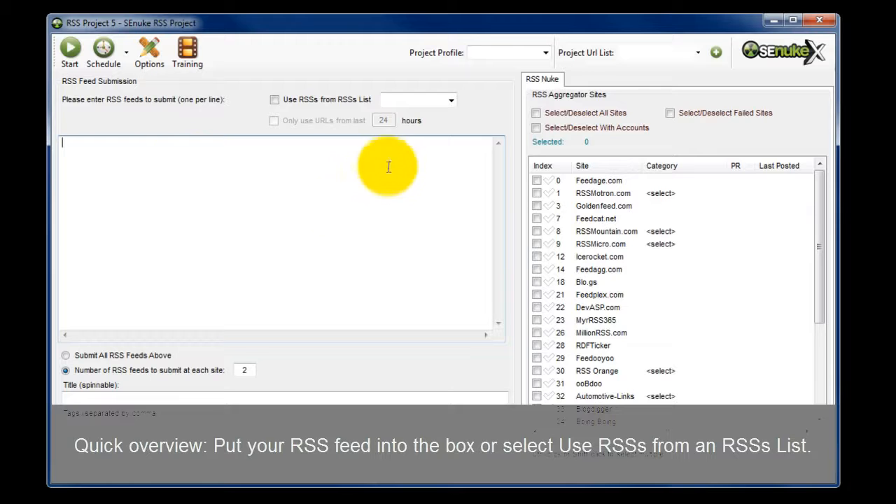
pyautogui.click(273, 100)
pyautogui.click(452, 100)
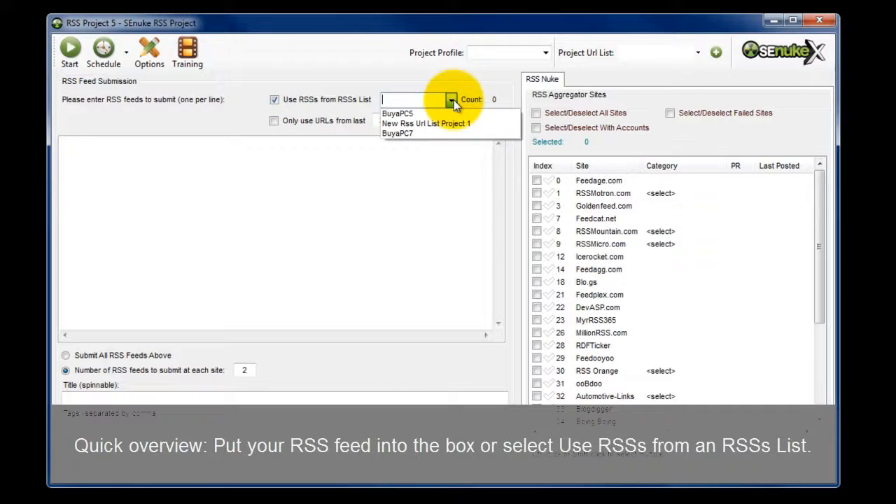
pyautogui.click(275, 99)
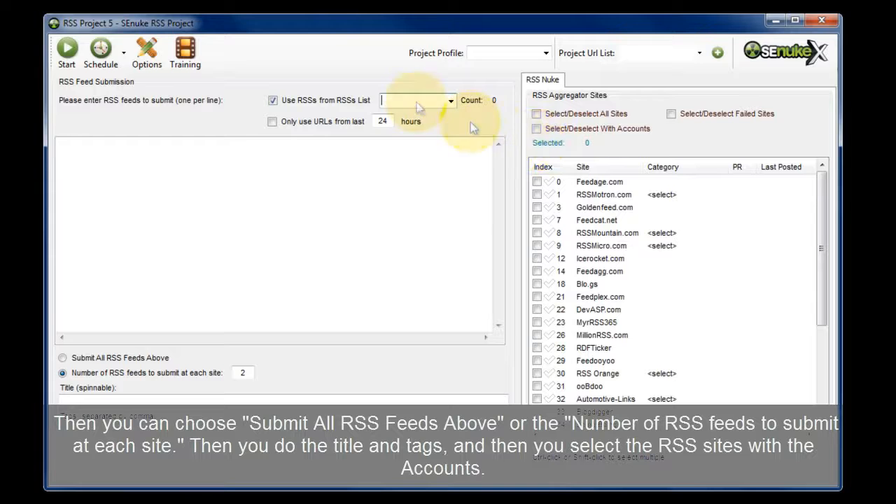
pyautogui.click(272, 100)
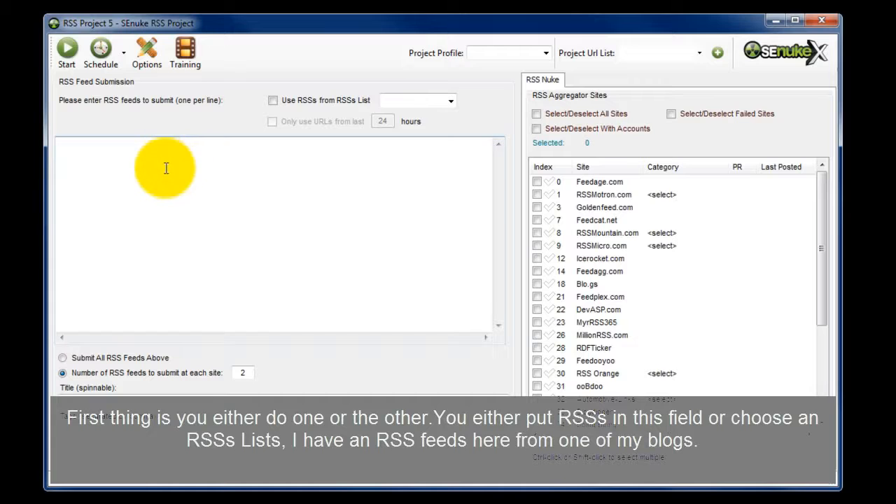
pyautogui.click(77, 155)
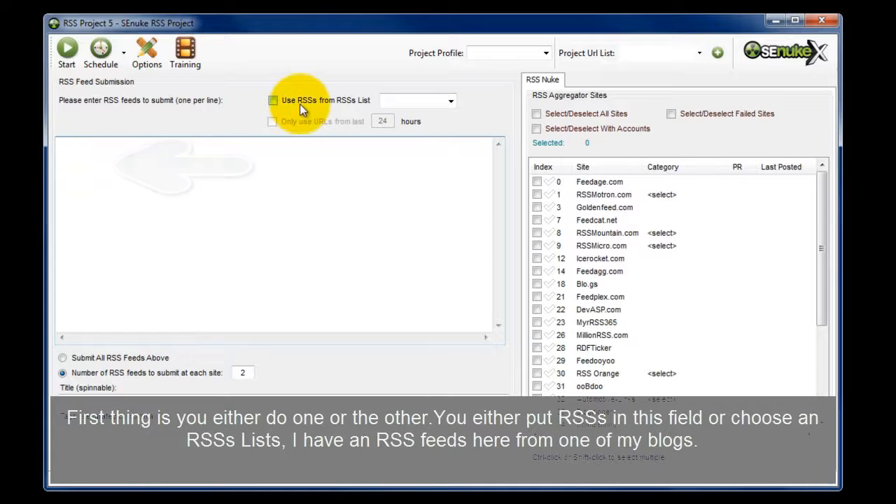
pyautogui.click(161, 172)
pyautogui.write('http://feeds.feedburner.com/buyfashion')
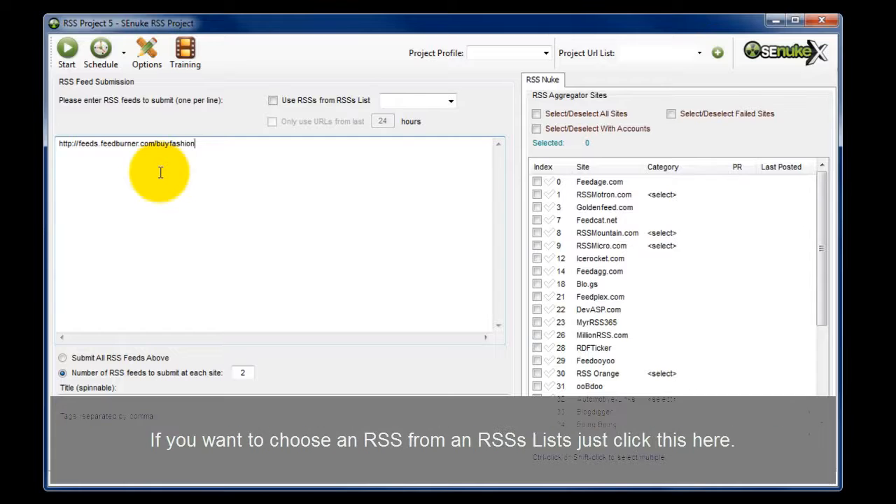
# Try the BuyaPC5 RSSs list as the feed source and switch back to the manually entered feed.
pyautogui.click(273, 101)
pyautogui.click(276, 186)
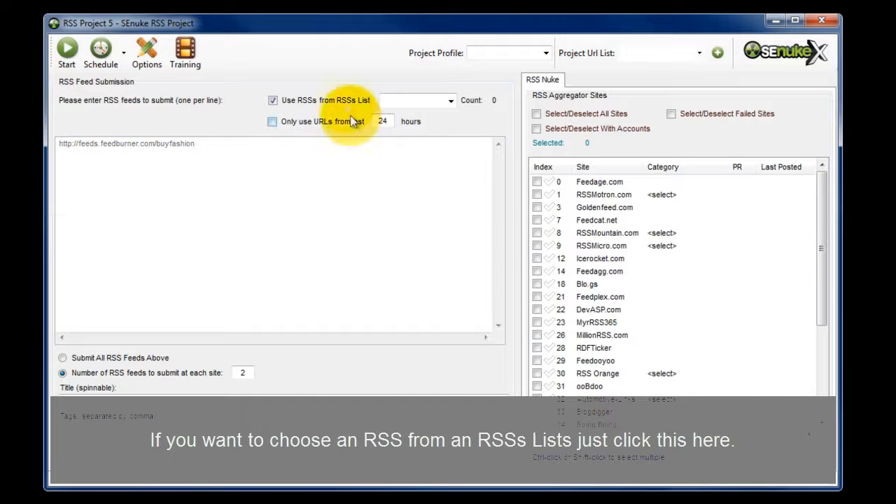
pyautogui.click(450, 101)
pyautogui.click(395, 133)
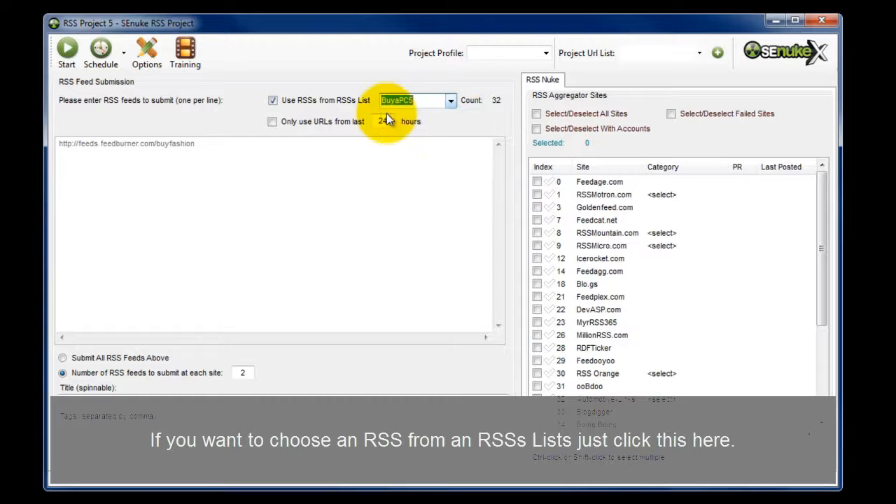
pyautogui.click(273, 101)
pyautogui.click(220, 149)
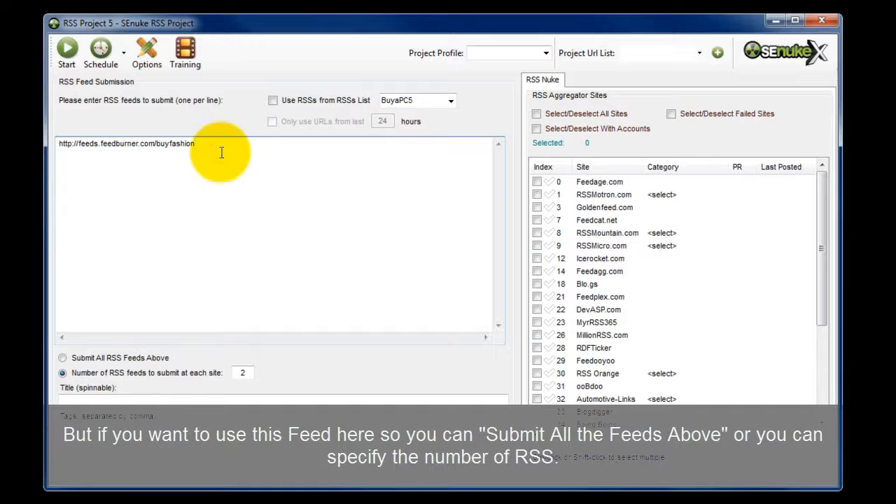
# Try submitting all feeds and switch to submitting 2 RSS feeds at each site.
pyautogui.click(184, 361)
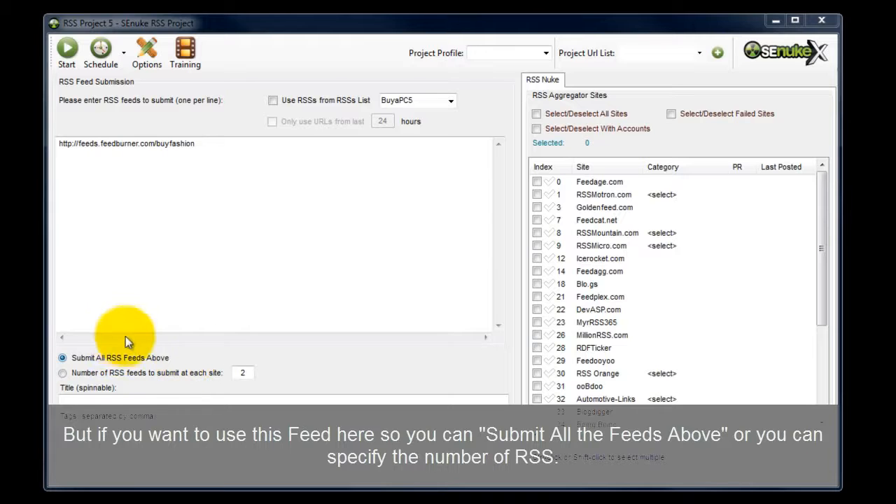
pyautogui.click(144, 374)
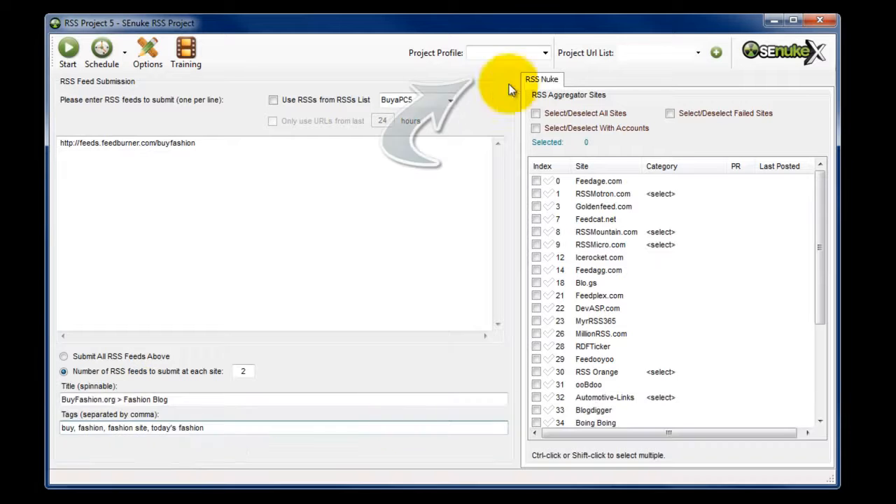
# Assign the V 001 profile as the project profile.
pyautogui.click(547, 56)
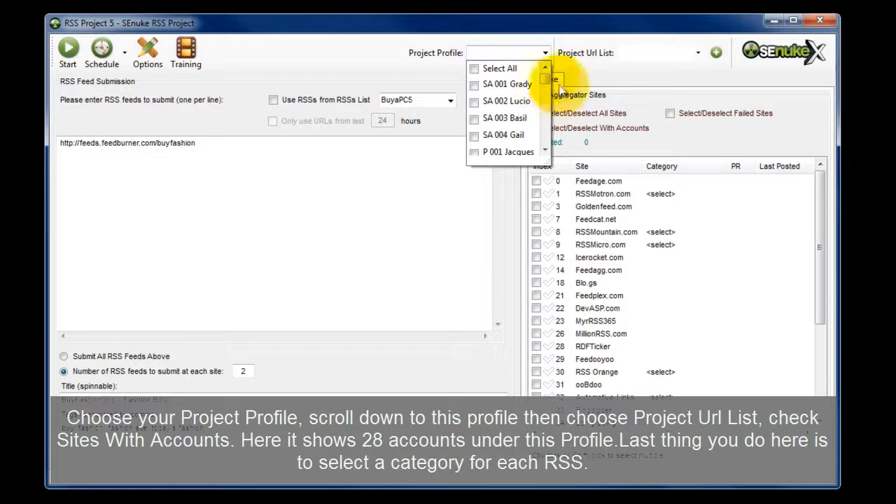
pyautogui.moveTo(545, 78); pyautogui.dragTo(546, 164)
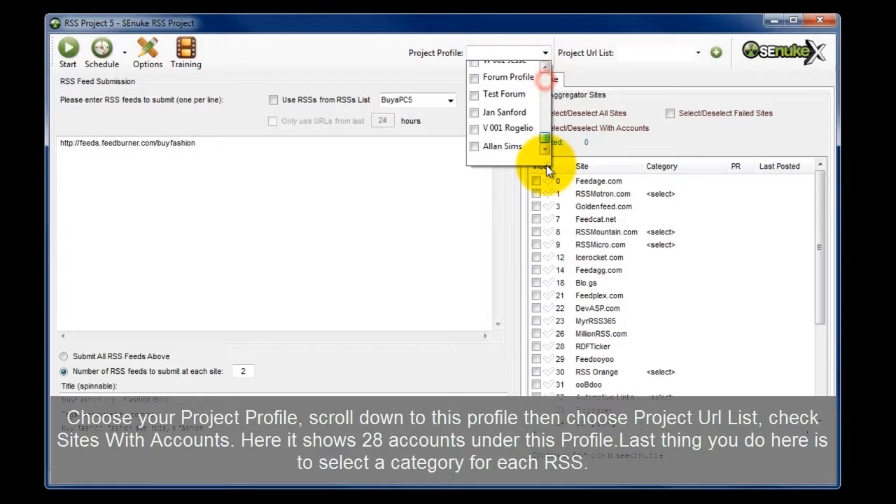
pyautogui.click(476, 131)
pyautogui.click(736, 139)
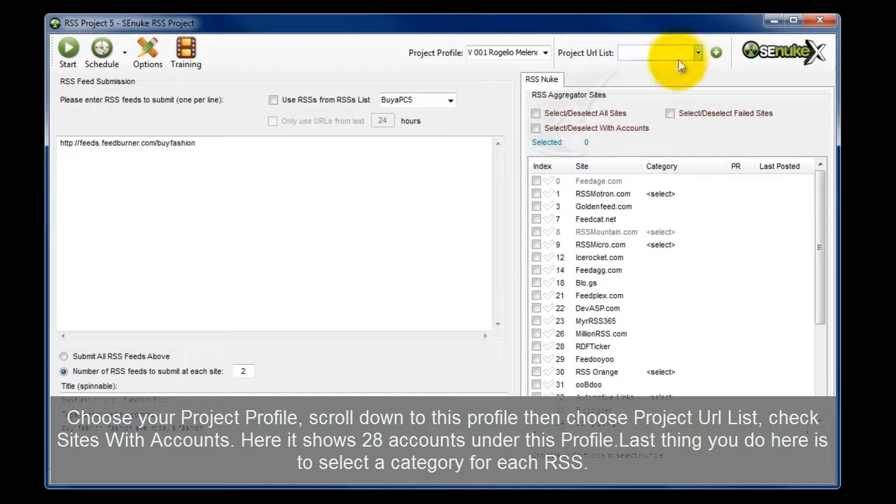
# Set the project URL list to BuyaPC5 and select all RSS aggregator sites with accounts.
pyautogui.click(697, 53)
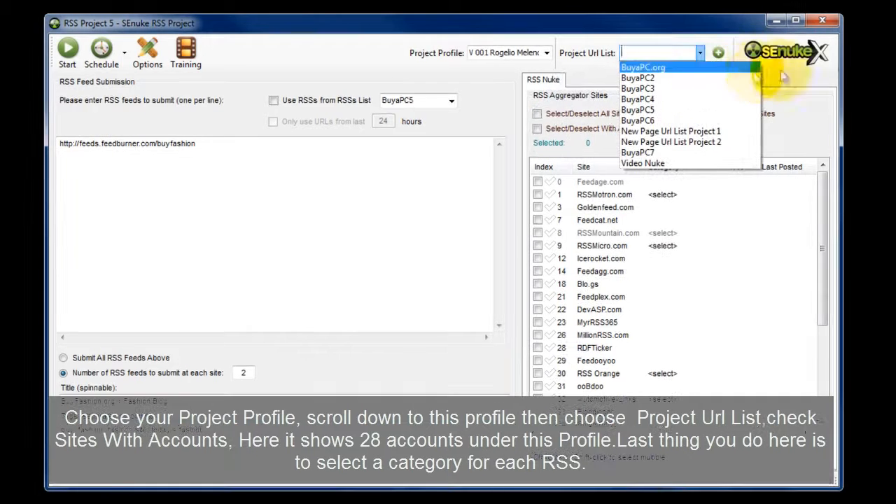
pyautogui.click(646, 110)
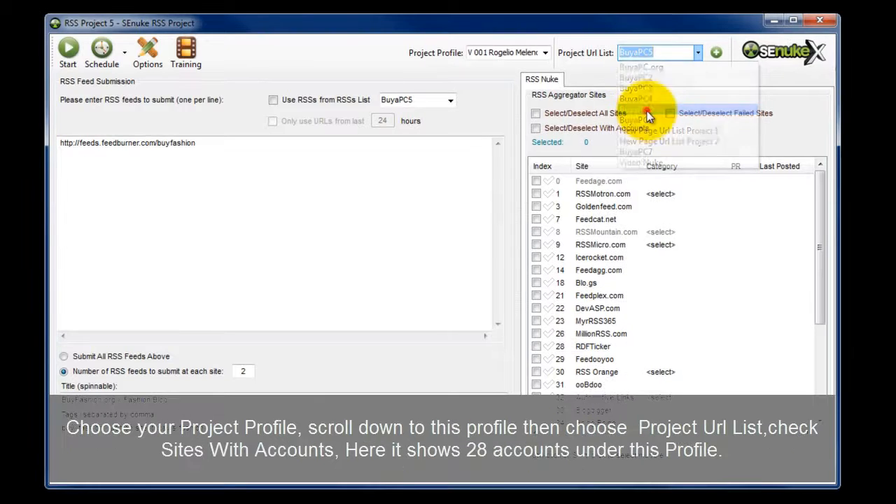
pyautogui.click(534, 128)
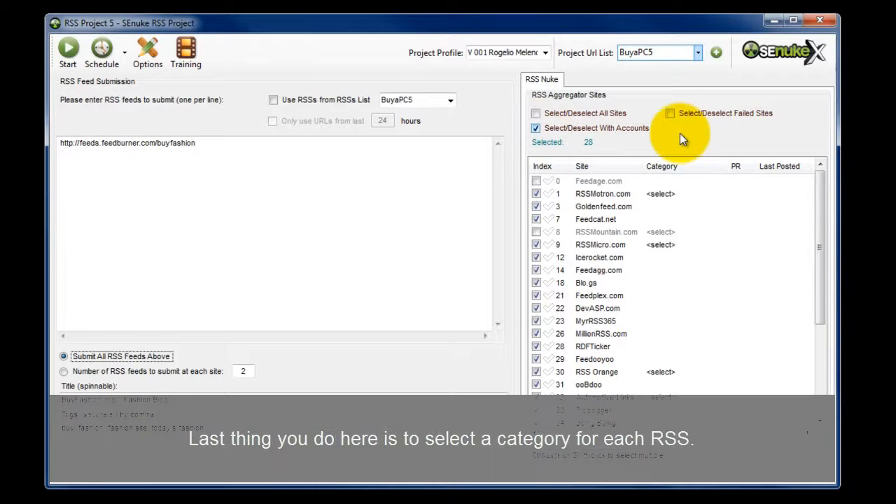
# Set the category of RSSMotron.com to Fashion.
pyautogui.click(672, 194)
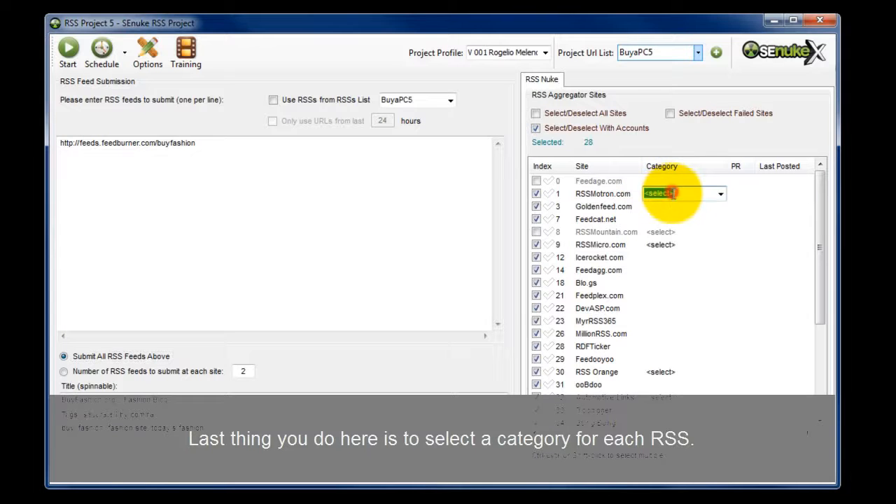
pyautogui.click(721, 194)
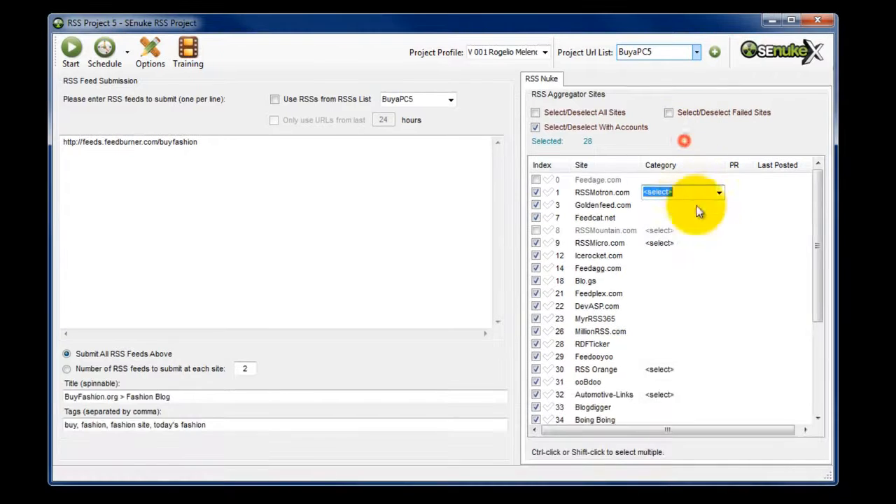
pyautogui.click(719, 192)
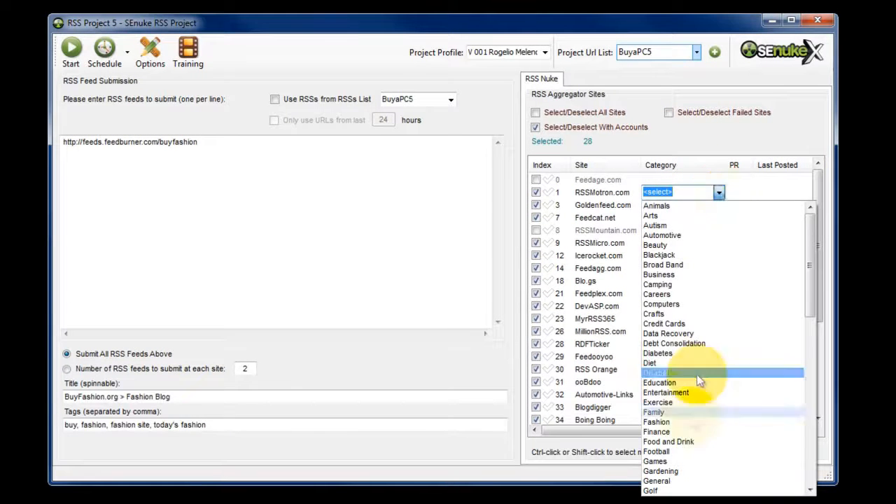
pyautogui.click(686, 419)
# Set the category of RSSMicro.com to Blogs (Personal).
pyautogui.click(661, 231)
pyautogui.click(680, 244)
pyautogui.click(719, 243)
pyautogui.click(700, 324)
pyautogui.click(718, 243)
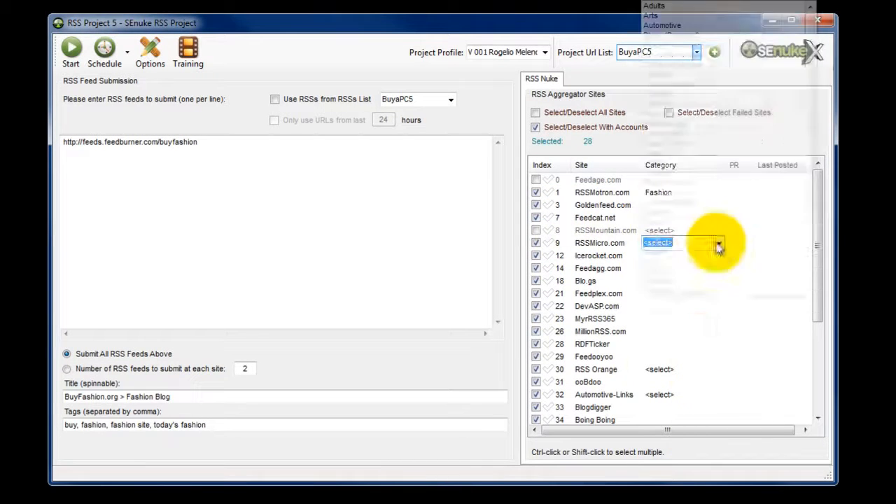
pyautogui.click(699, 114)
# Set the category of RSS Orange to Computers.
pyautogui.click(676, 371)
pyautogui.click(719, 369)
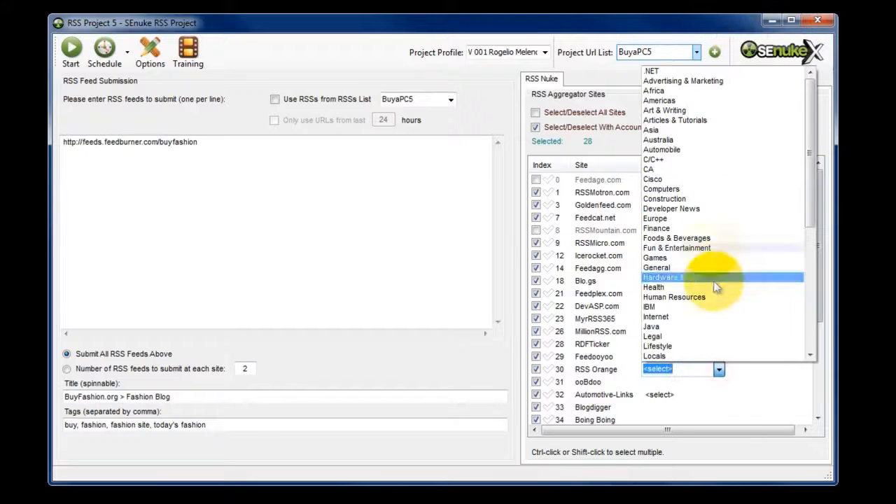
pyautogui.click(697, 187)
# Set the category of Automotive-Links to Automotive parts and choose a category for the remaining site further down the list.
pyautogui.moveTo(817, 257); pyautogui.dragTo(816, 348)
pyautogui.click(672, 268)
pyautogui.click(719, 268)
pyautogui.click(732, 280)
pyautogui.click(676, 345)
pyautogui.click(719, 344)
pyautogui.click(730, 383)
pyautogui.moveTo(818, 379); pyautogui.dragTo(817, 283)
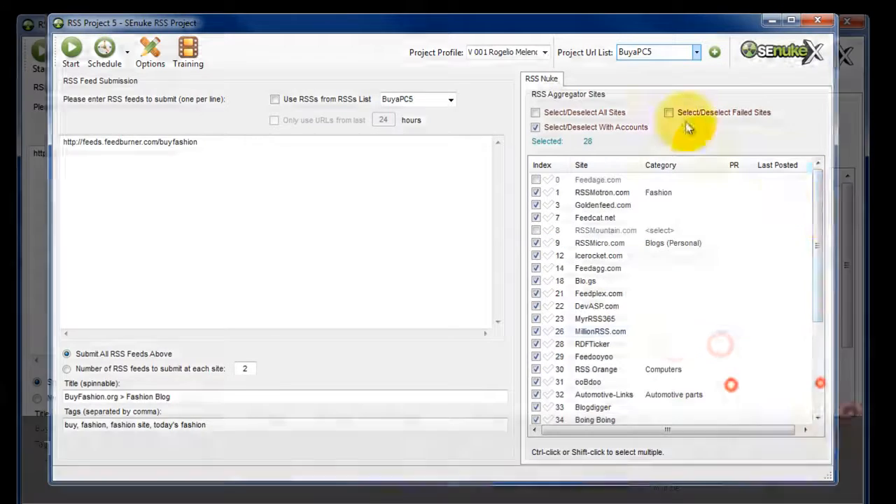
# Open the accounts of the profile used by the RSS project from the profile list in the main SEnuke X window.
pyautogui.click(685, 137)
pyautogui.click(683, 503)
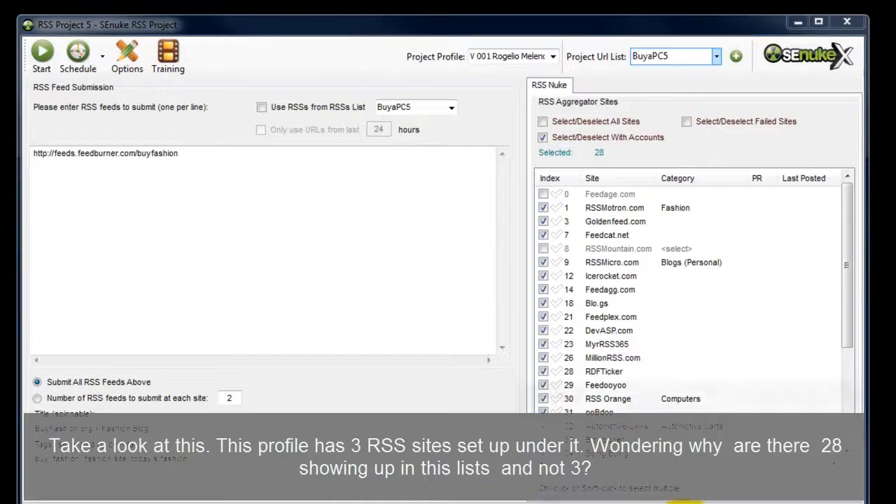
pyautogui.click(587, 455)
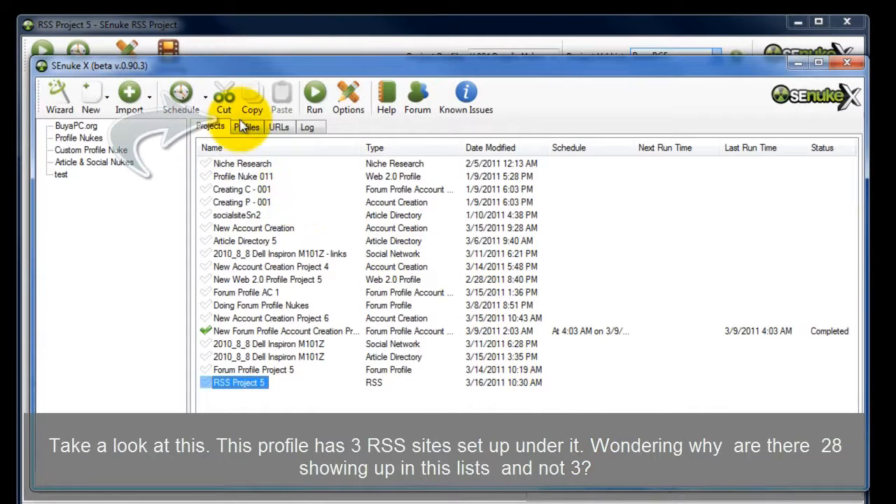
pyautogui.click(252, 126)
pyautogui.moveTo(850, 381); pyautogui.dragTo(849, 421)
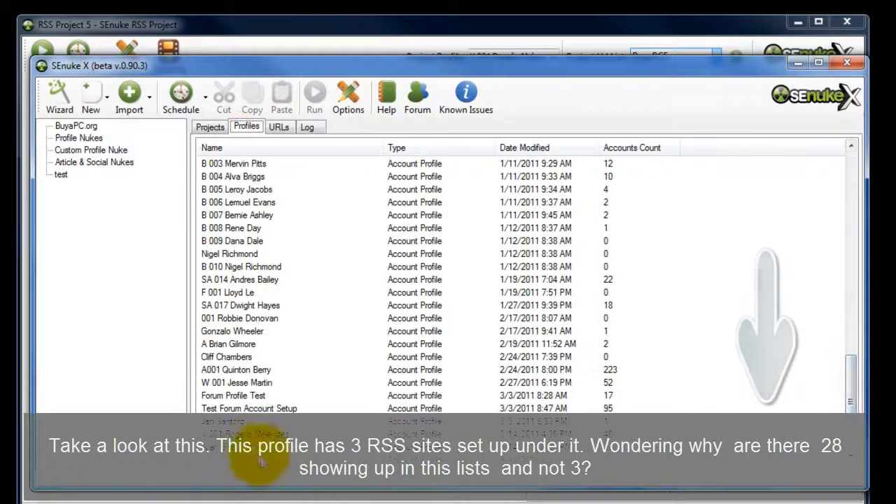
pyautogui.click(249, 434)
pyautogui.doubleClick(248, 434)
pyautogui.click(798, 62)
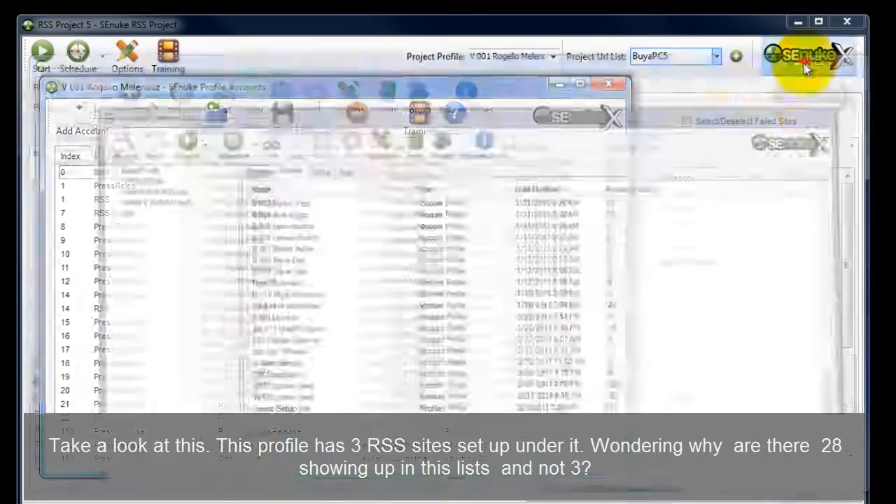
# Examine the RSS module entries in the profile's account list to see which sites have accounts.
pyautogui.moveTo(381, 86); pyautogui.dragTo(460, 61)
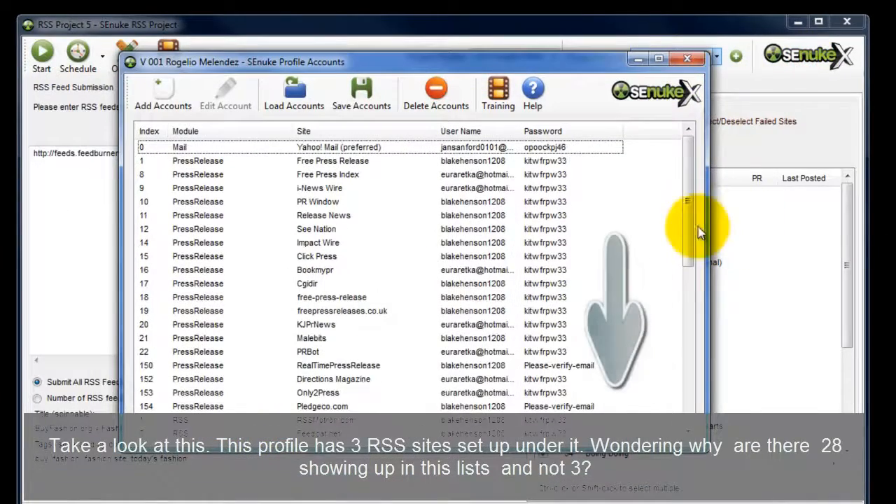
pyautogui.scroll(-4, 692, 231)
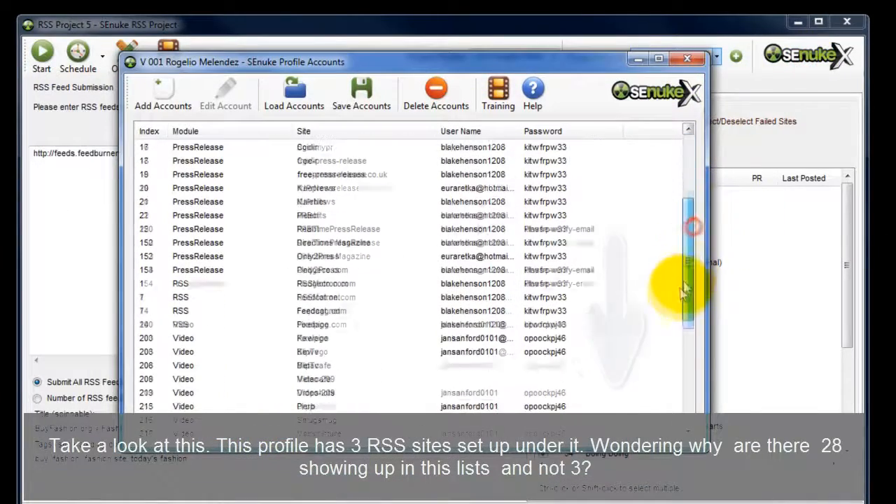
pyautogui.click(197, 287)
pyautogui.click(192, 298)
pyautogui.click(192, 310)
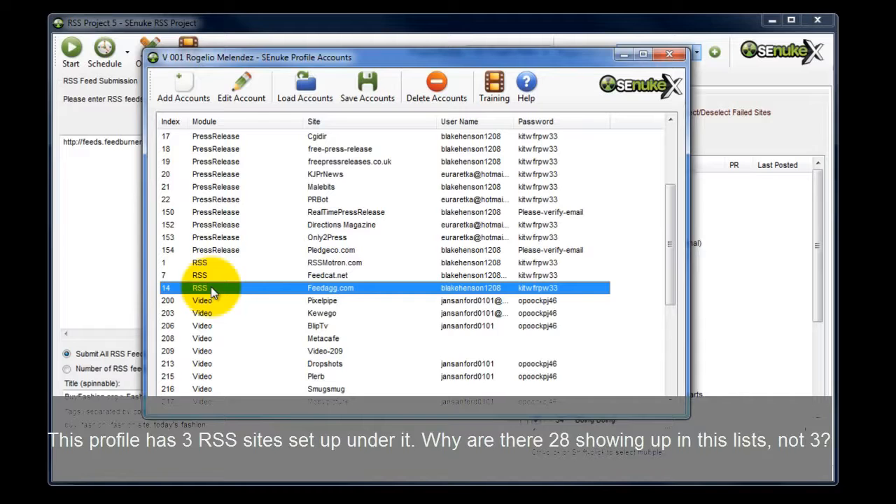
# Return to RSS Project 5, start the feed submission to the selected sites, and minimize the submitter window.
pyautogui.click(749, 210)
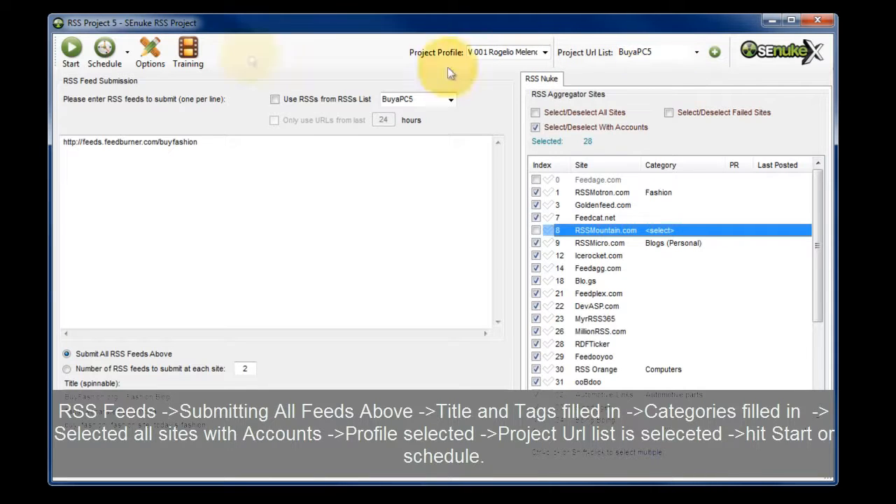
pyautogui.click(70, 49)
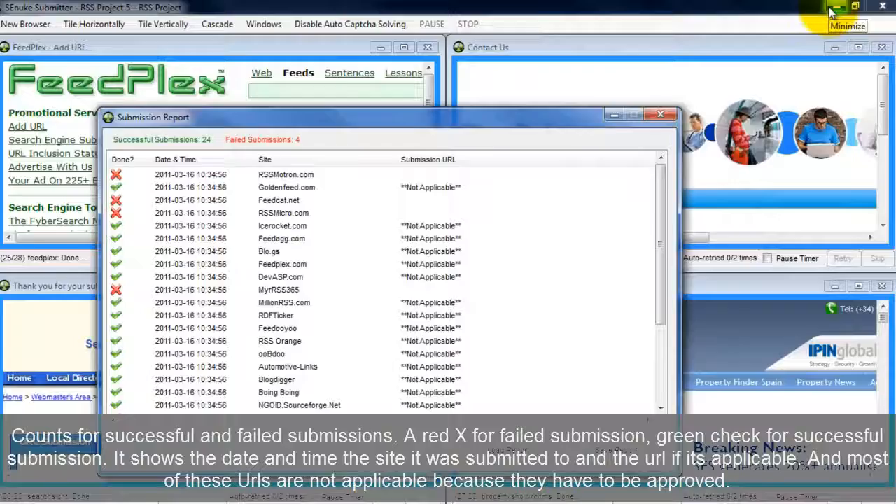
pyautogui.click(834, 7)
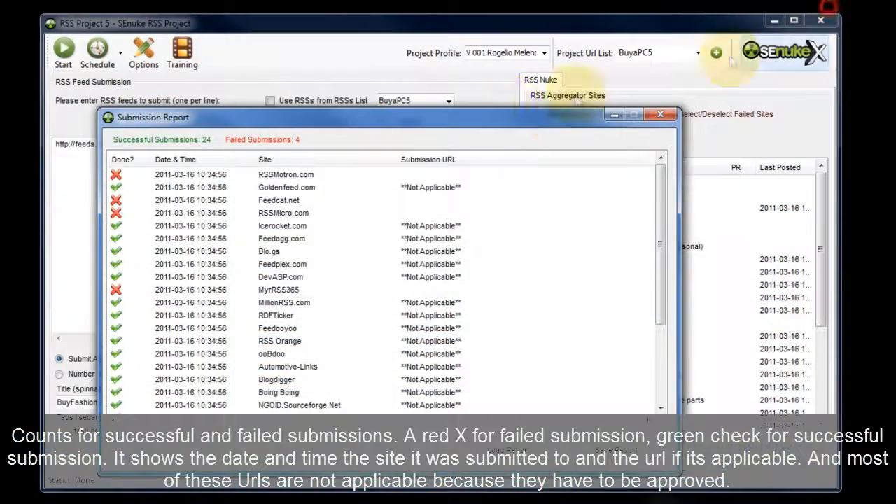
# Review the submission report's status, date, site and submission URL for every aggregator site.
pyautogui.moveTo(491, 118); pyautogui.dragTo(538, 84)
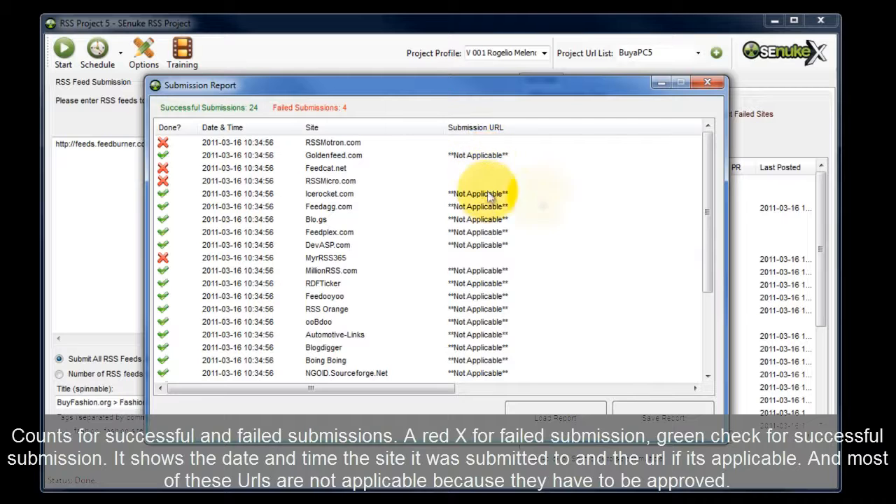
pyautogui.moveTo(708, 252); pyautogui.dragTo(715, 171)
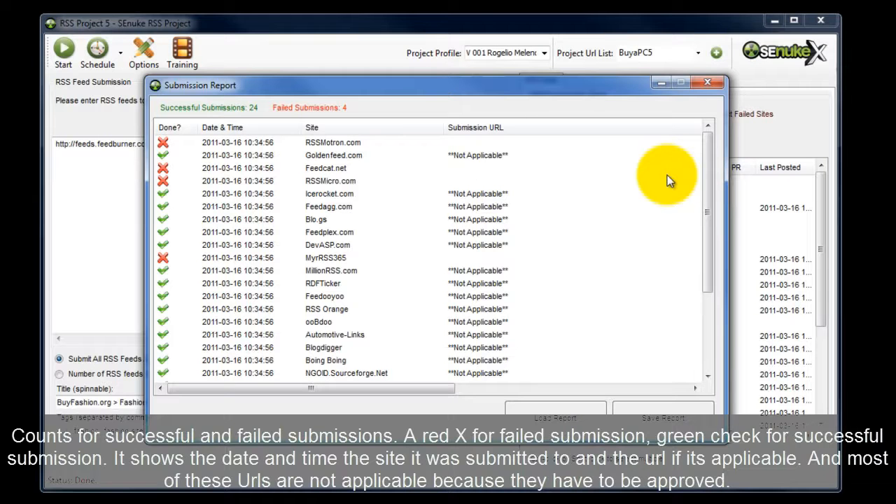
pyautogui.moveTo(707, 247); pyautogui.dragTo(707, 332)
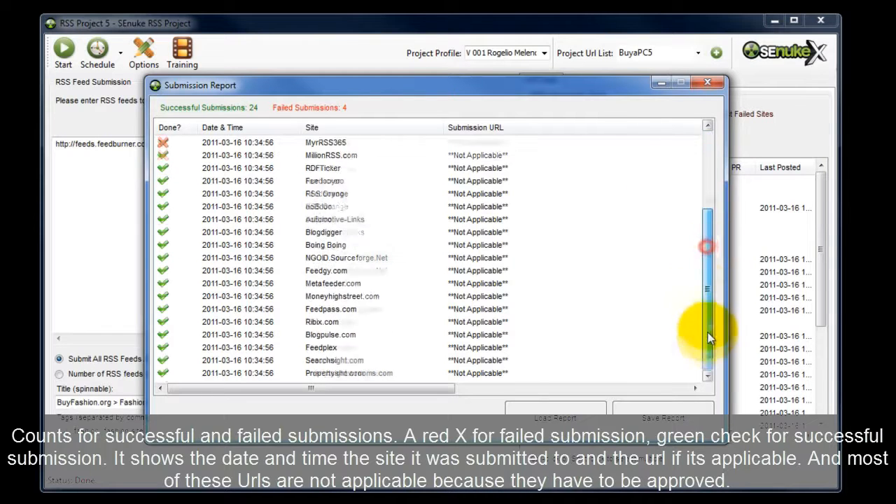
# Look at the file dialogs for saving and loading a submission report, cancel both, and close the report.
pyautogui.click(659, 420)
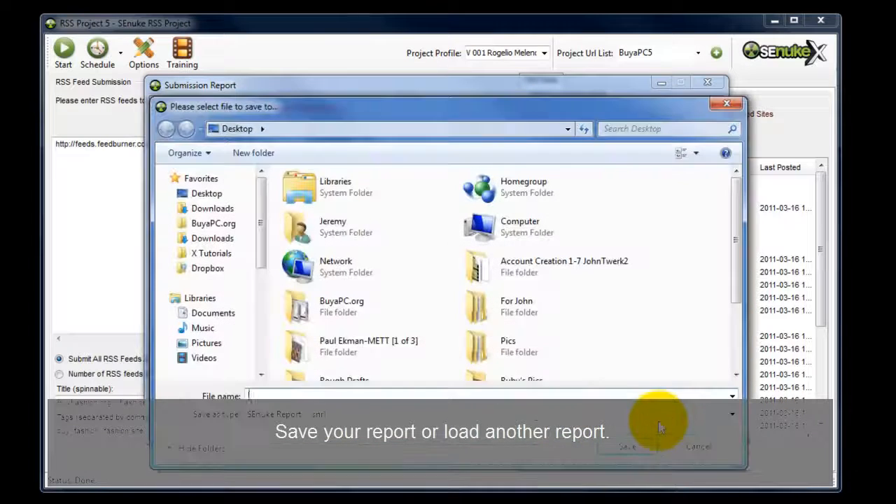
pyautogui.click(698, 446)
pyautogui.click(568, 423)
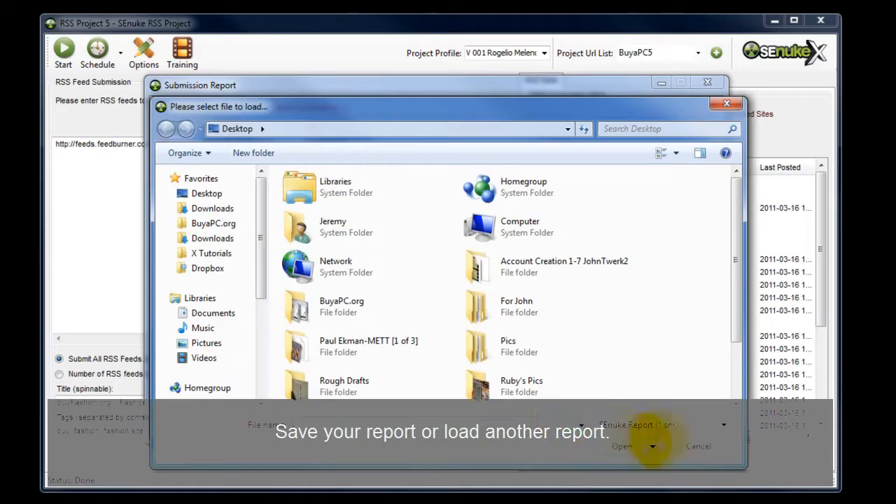
pyautogui.click(698, 445)
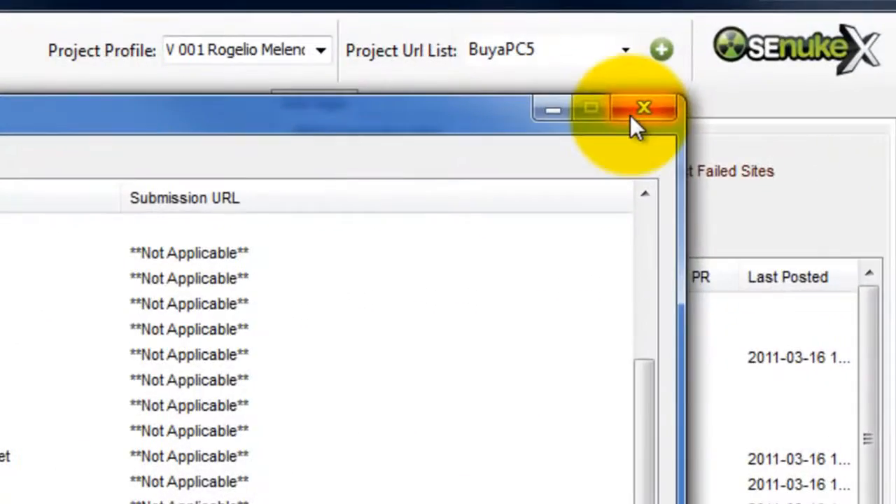
pyautogui.click(630, 115)
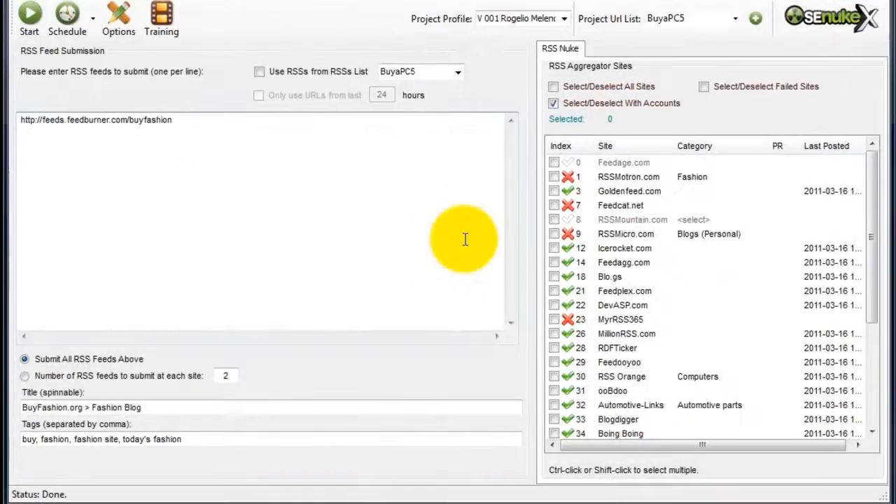